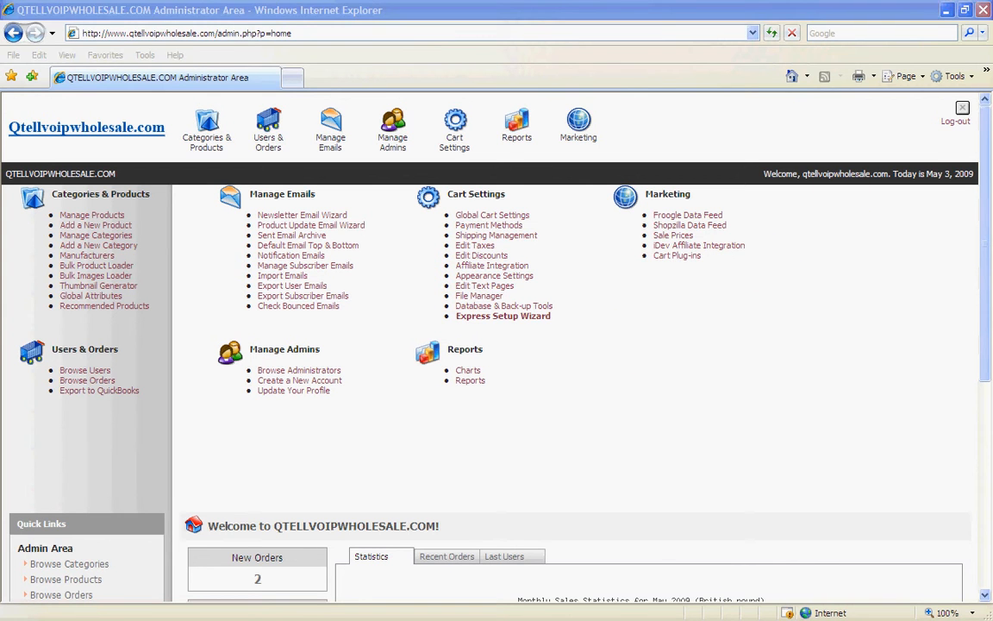
- View the ttest demo wholesale product page in the storefront window, and return to the admin area with that window moved aside
drag(681, 223, 591, 194)
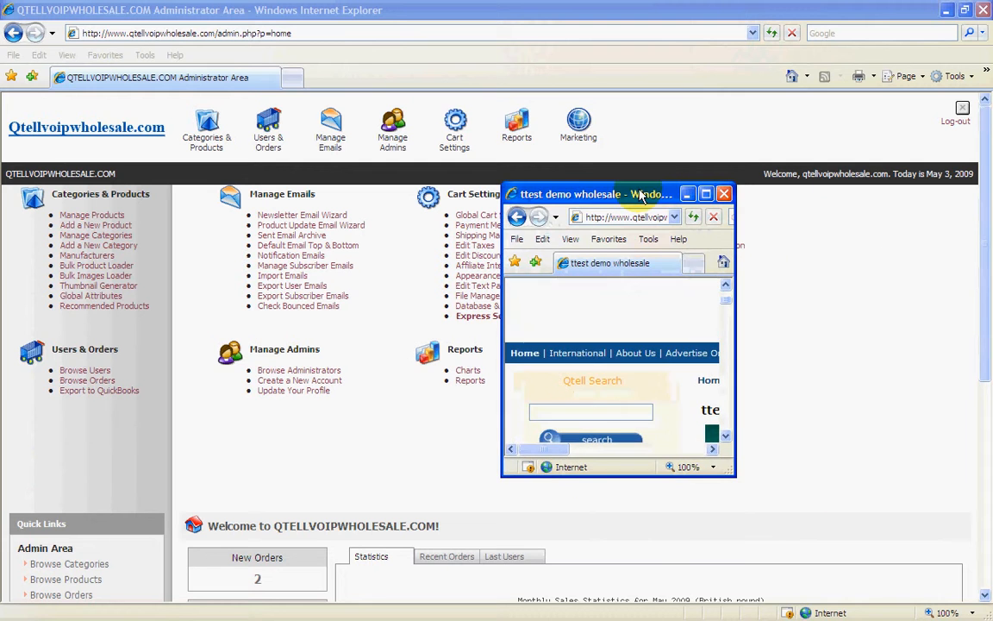
click(706, 195)
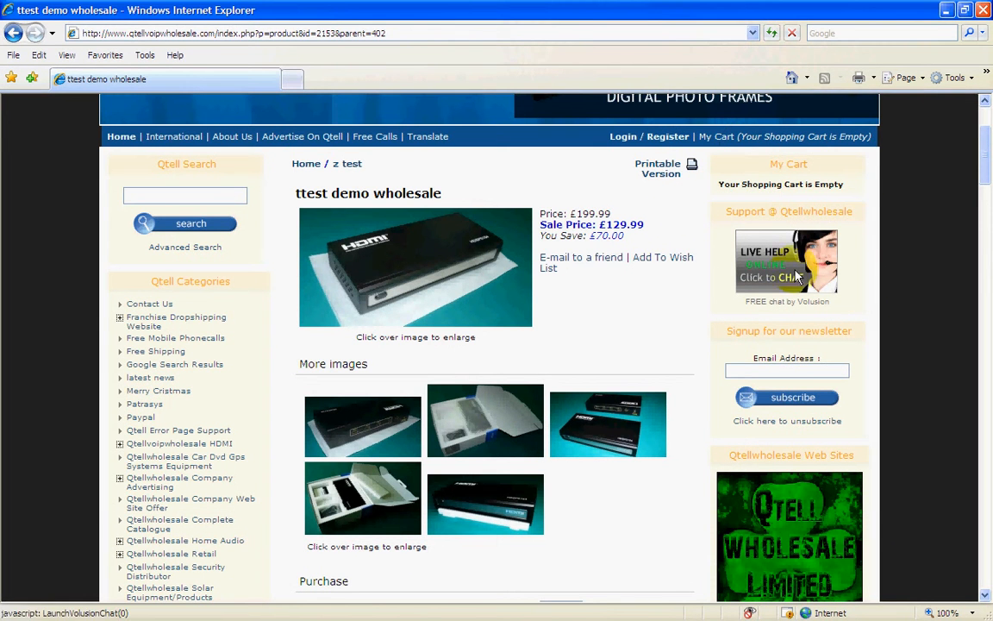
scroll(902, 306, up, 3)
scroll(903, 306, down, 3)
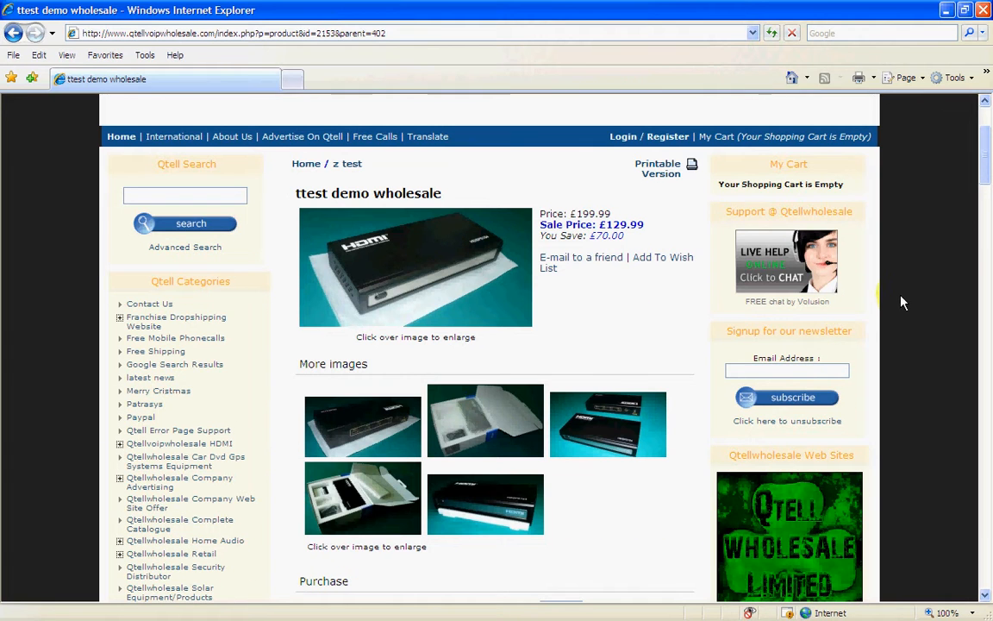
double_click(866, 7)
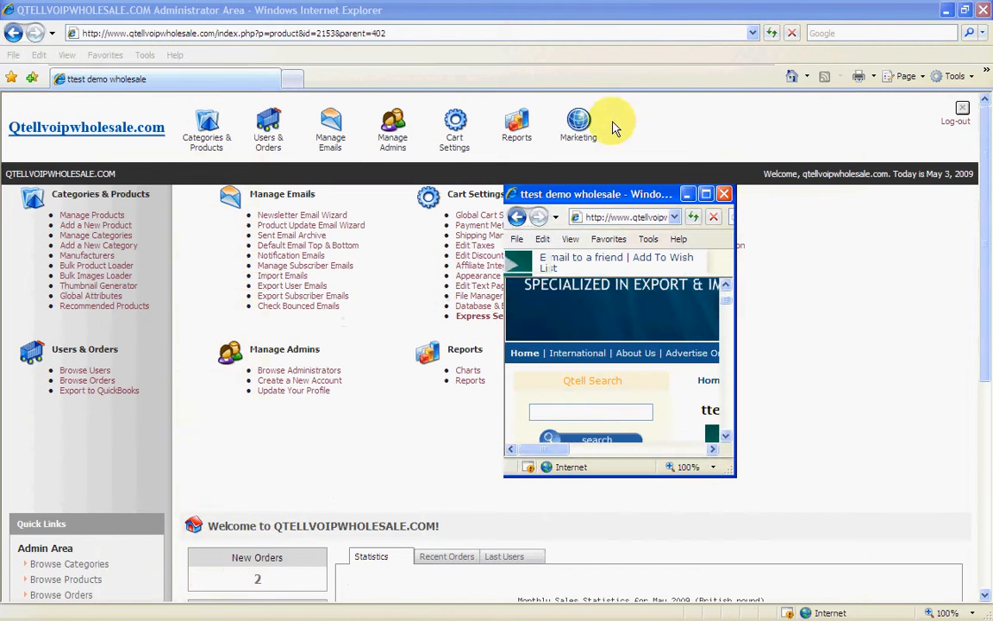
drag(626, 194, 991, 172)
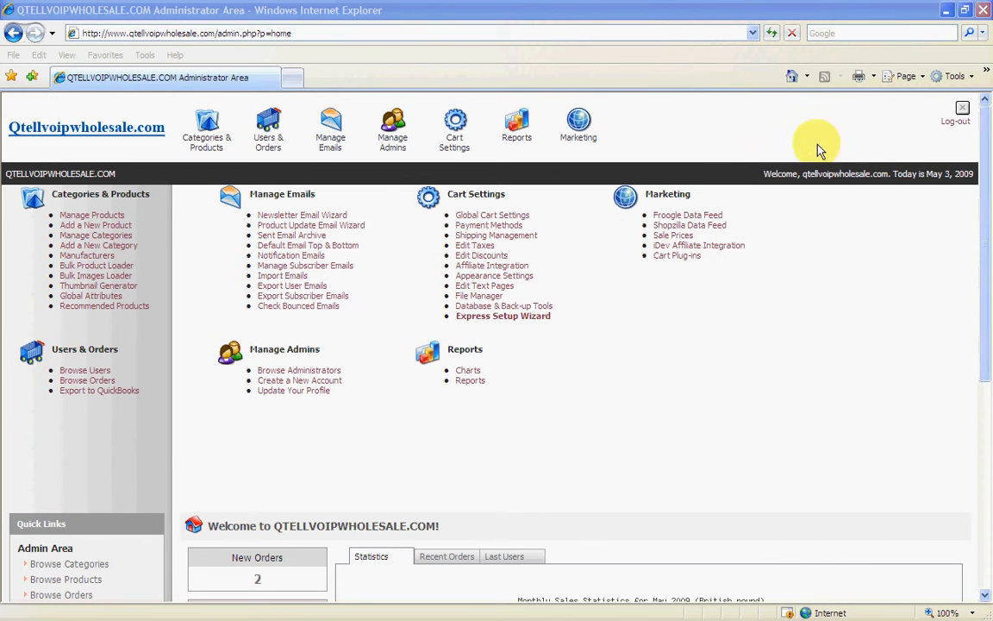
- Open the administrator profile for updating from the admin area home page
mouse_move(572, 142)
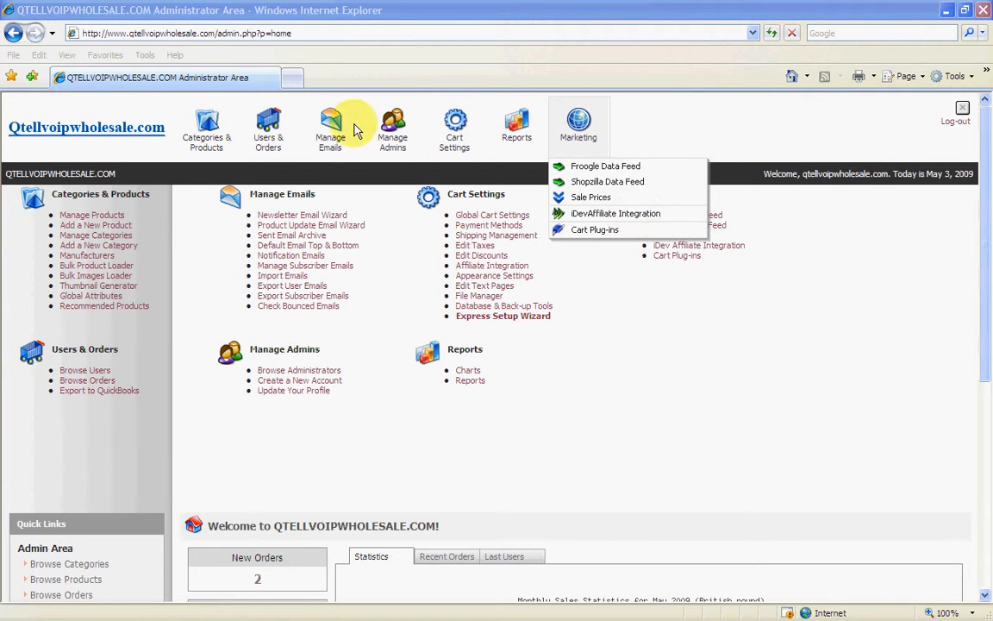
mouse_move(215, 125)
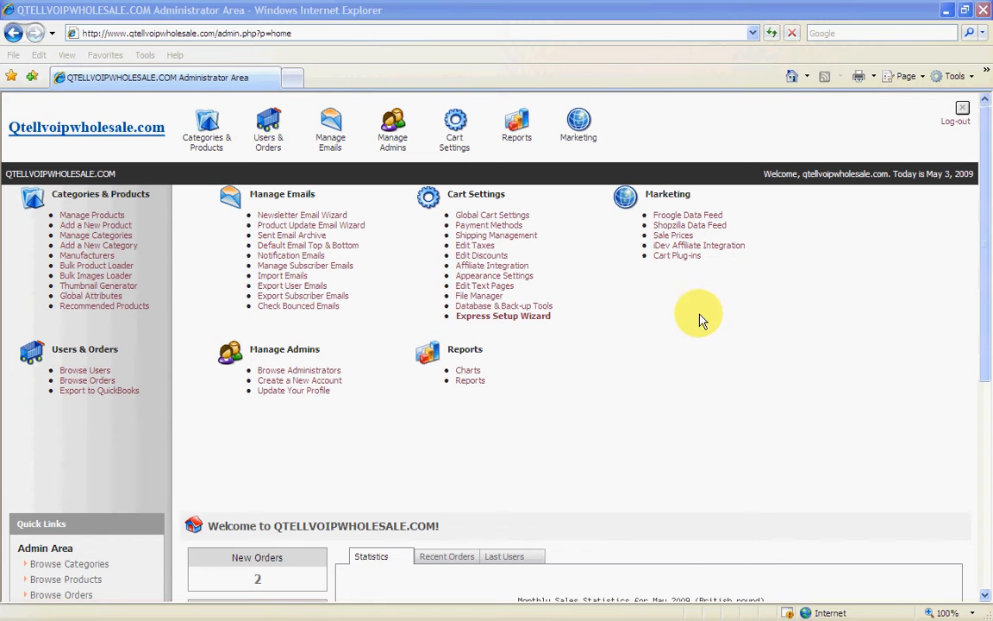
drag(985, 320, 979, 407)
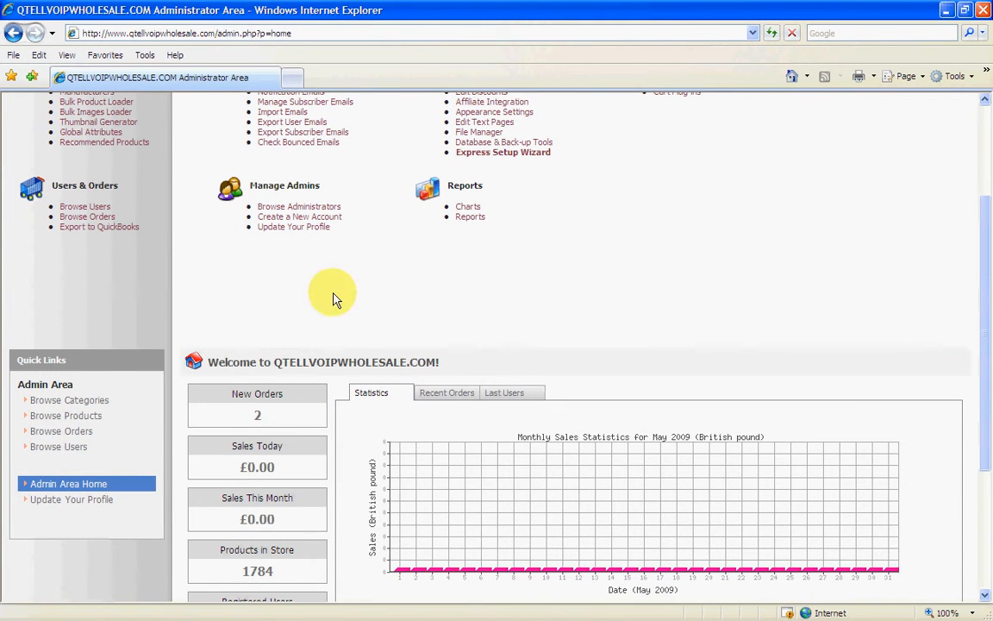
click(61, 500)
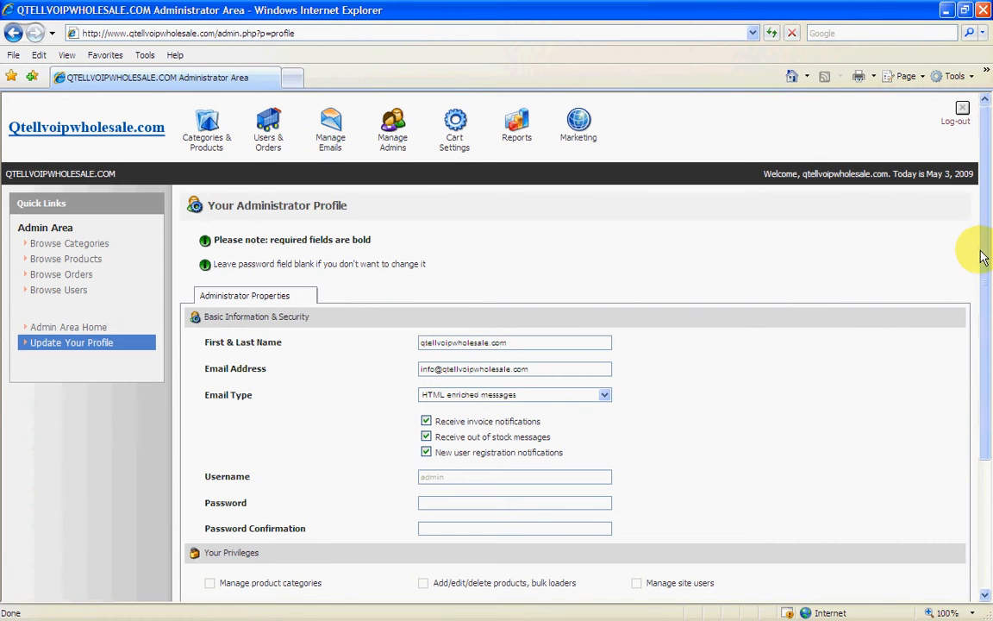
- Enter the administrator's new password with its confirmation and save the profile changes
drag(983, 248, 989, 332)
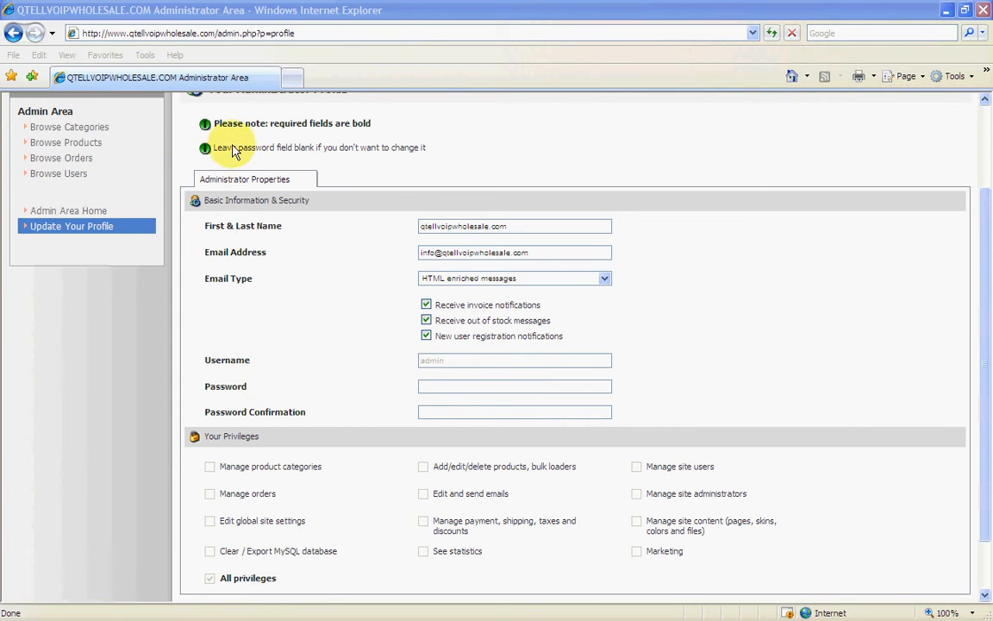
click(431, 389)
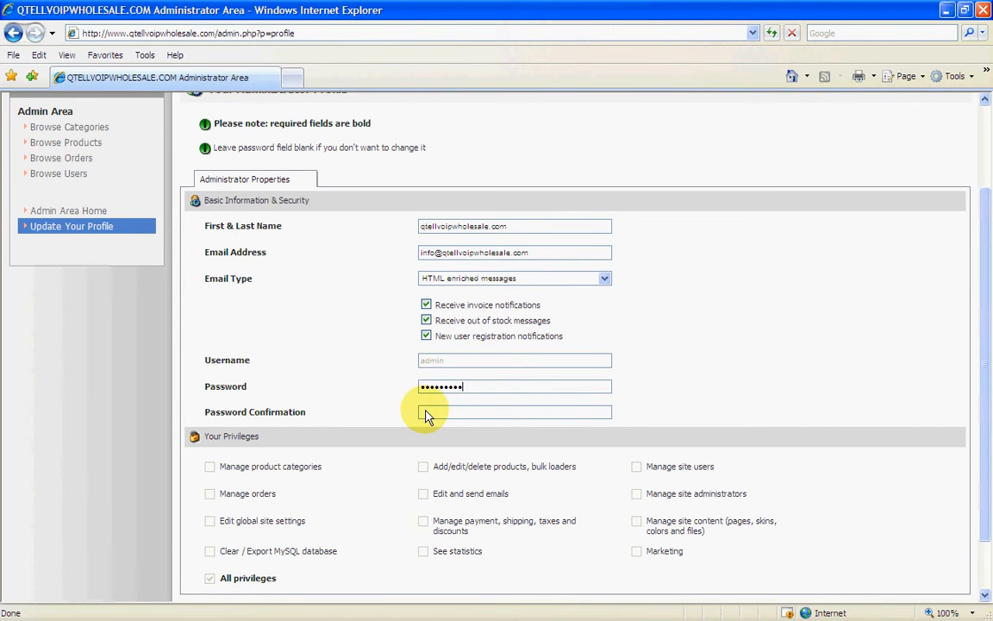
text(****)
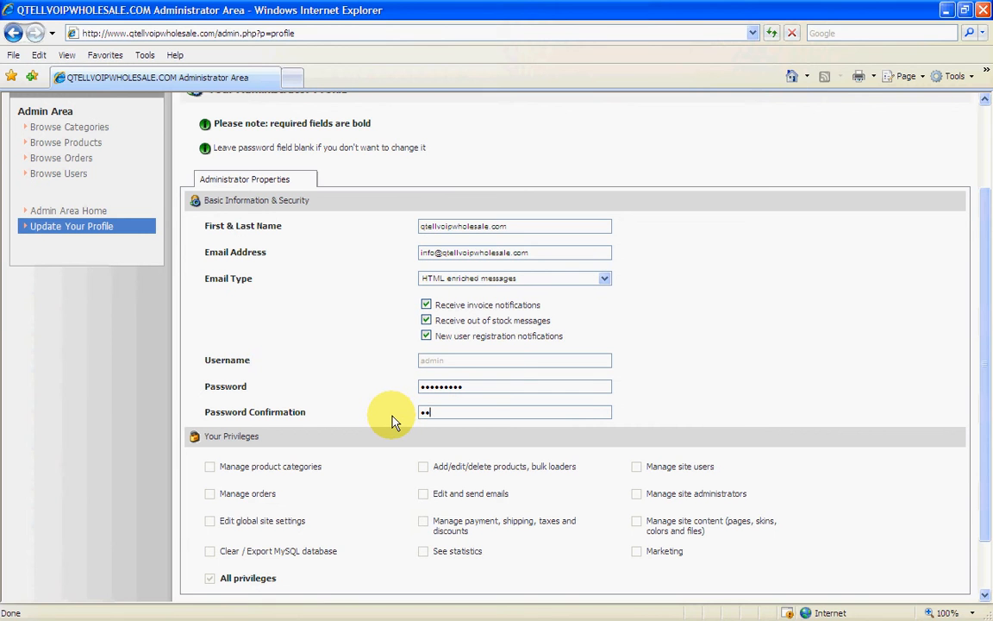
text(*****)
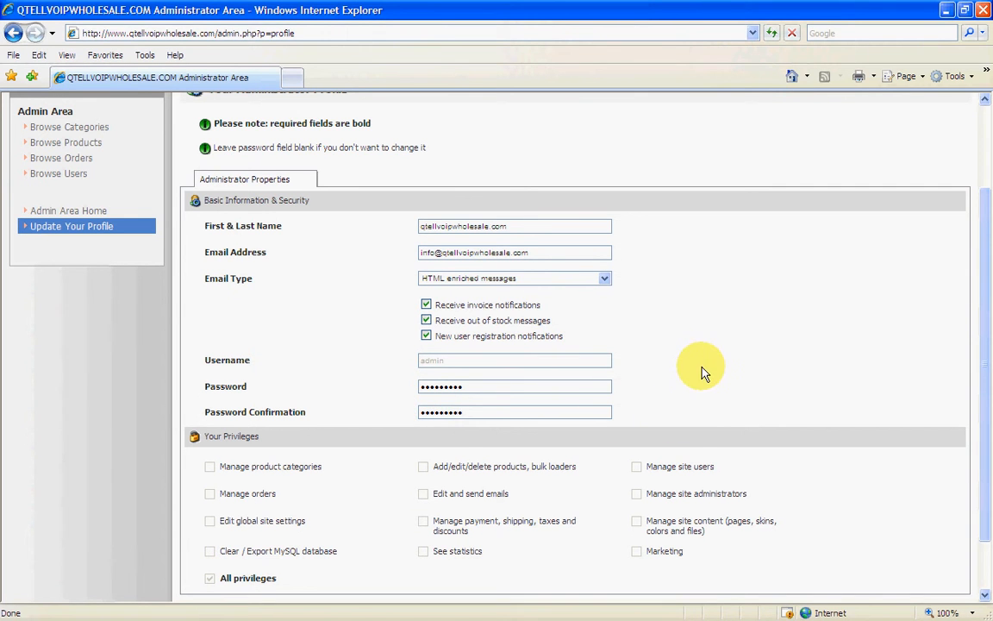
scroll(703, 373, down, 2)
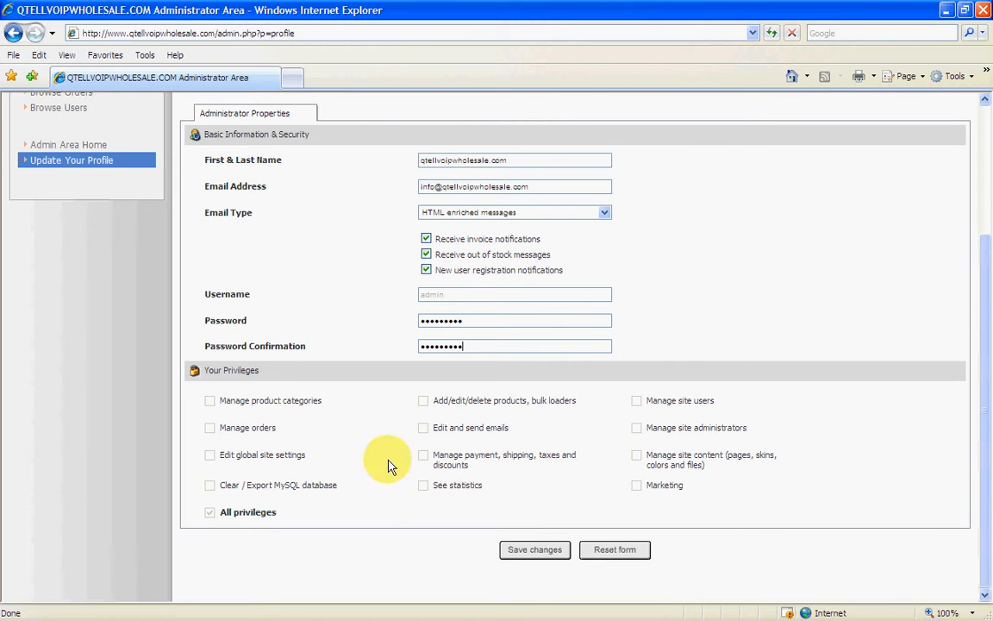
click(520, 550)
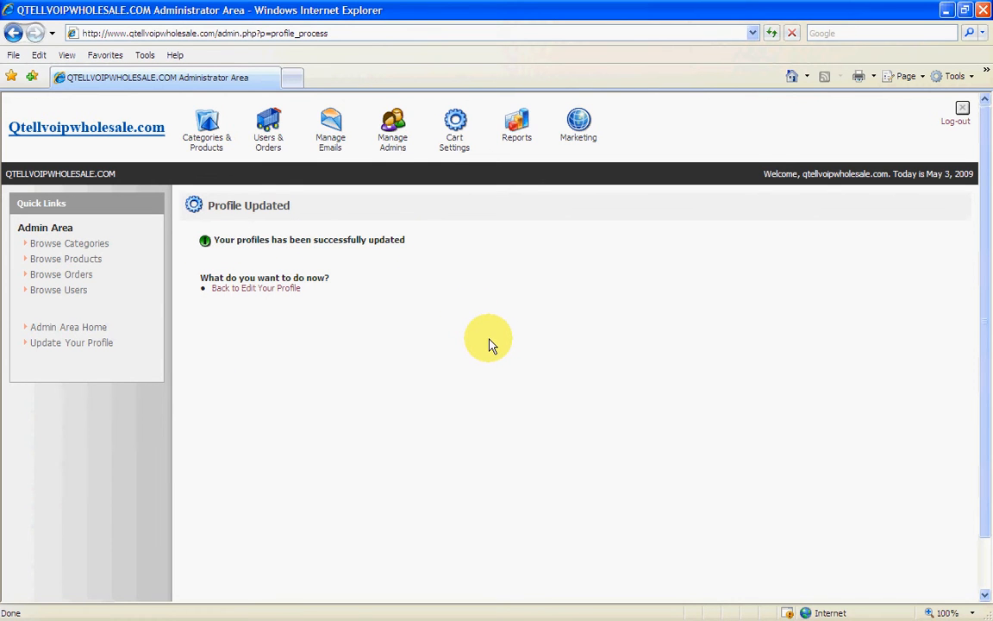
- Open the form for adding a new category and look over its parent category and property fields
mouse_move(209, 124)
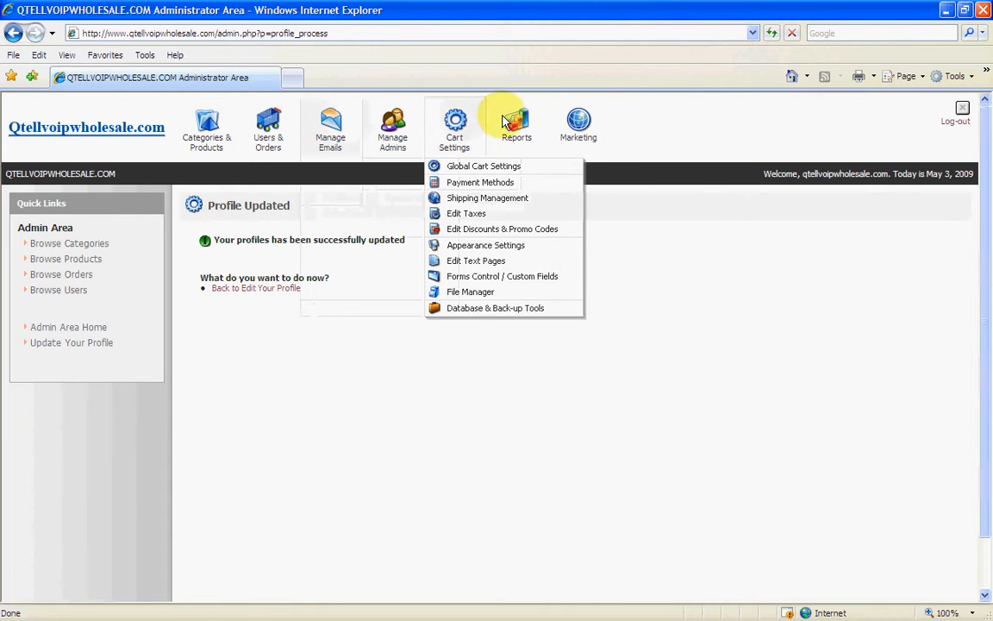
mouse_move(569, 125)
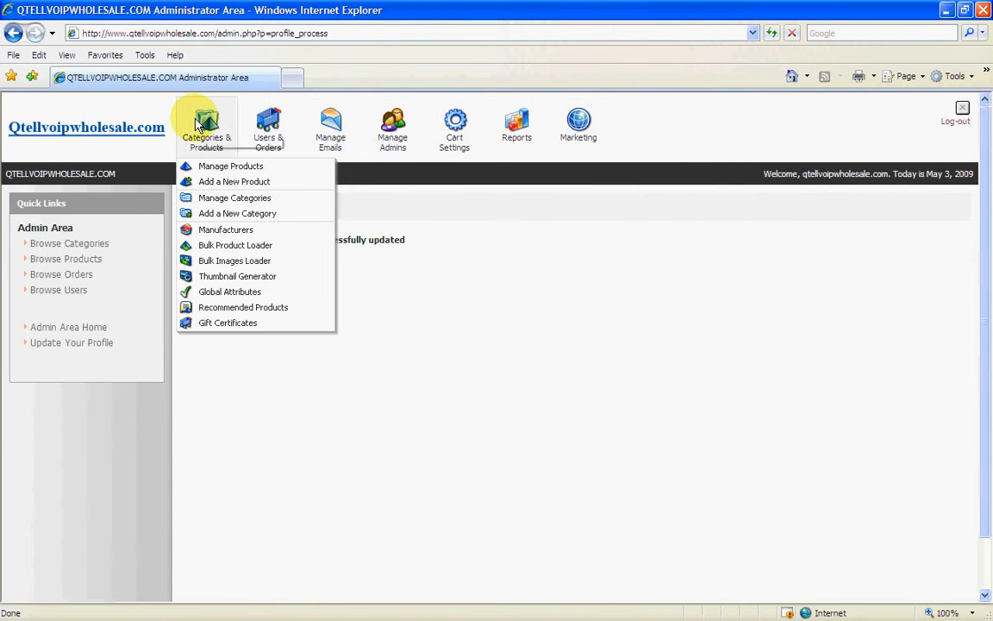
click(220, 214)
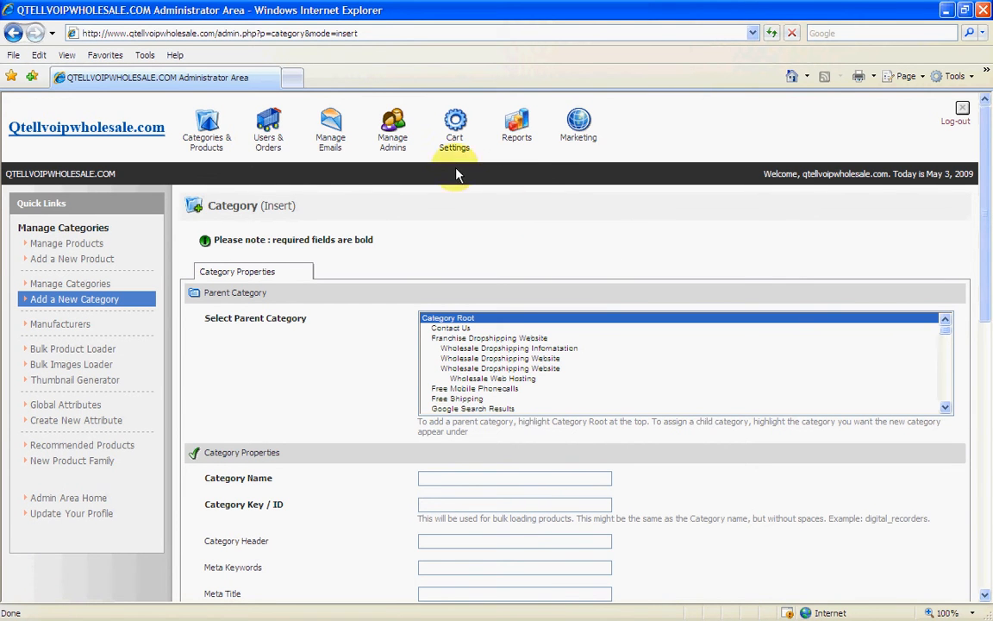
scroll(505, 233, down, 2)
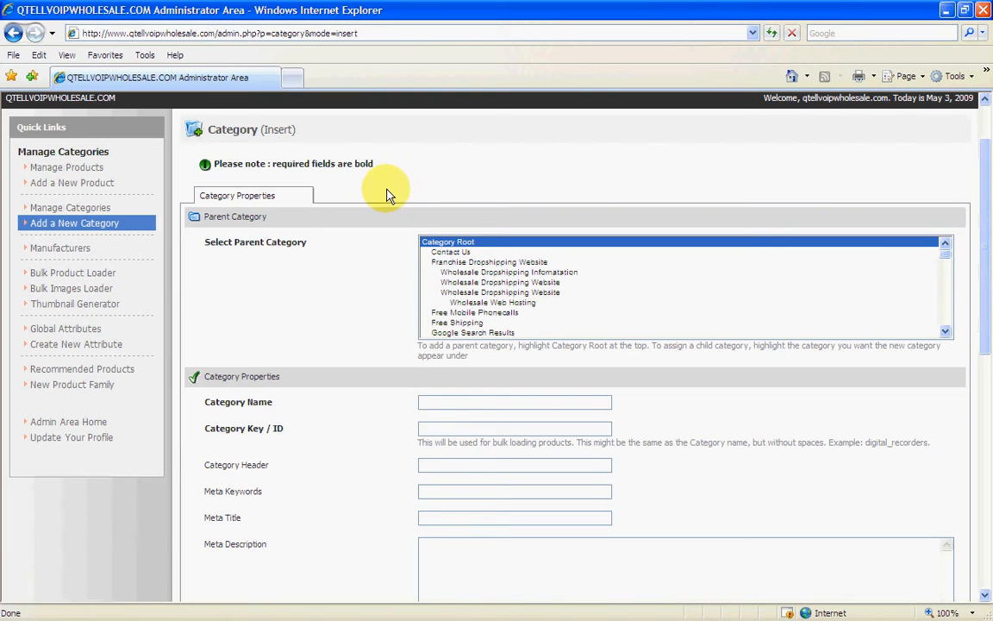
scroll(387, 194, up, 2)
- Open the z test category for editing from the catalog category list
mouse_move(210, 133)
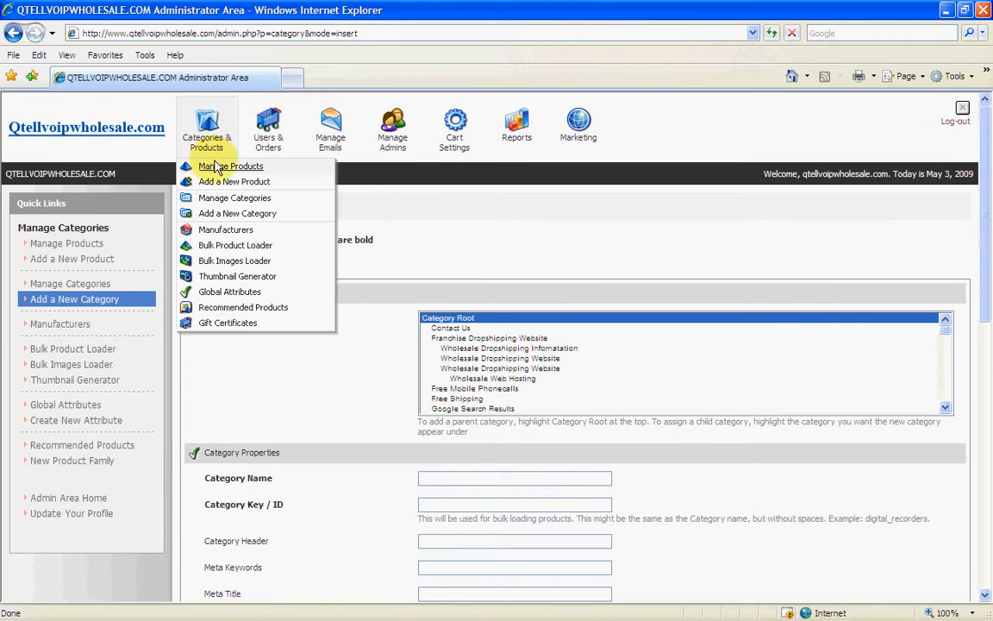
click(222, 200)
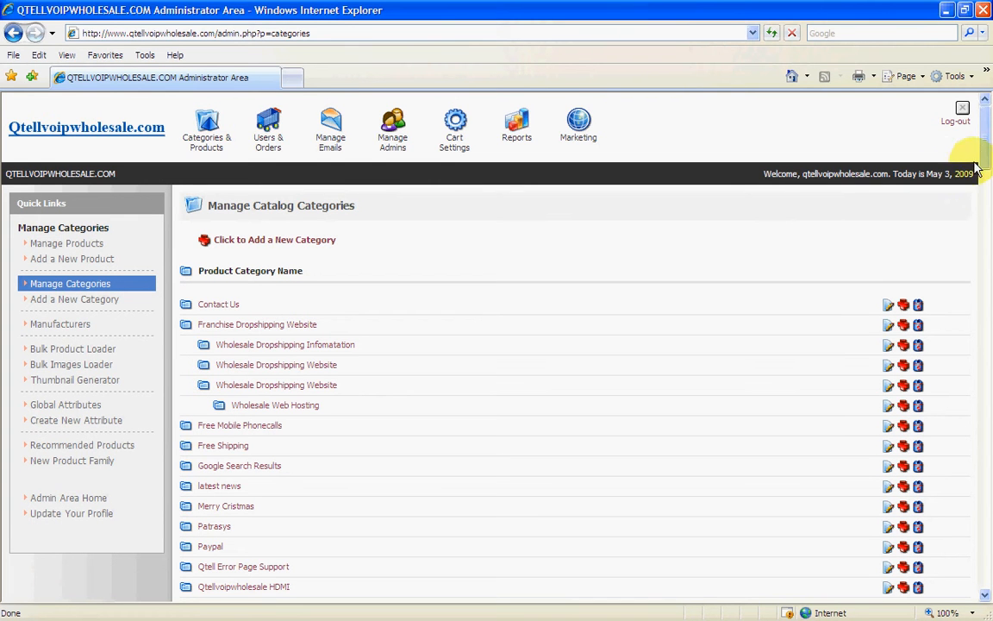
drag(985, 151, 978, 581)
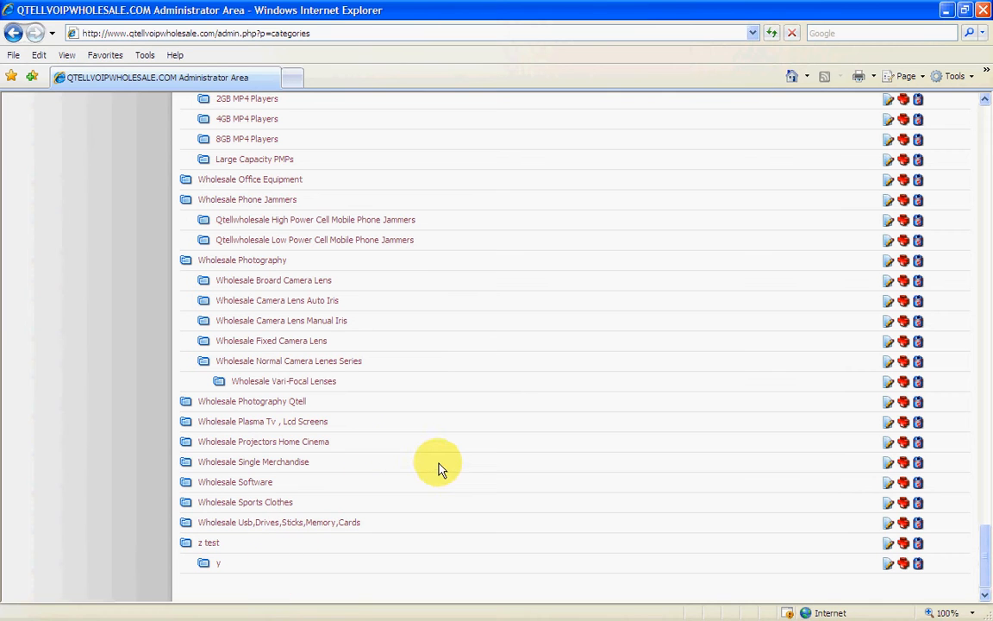
click(208, 545)
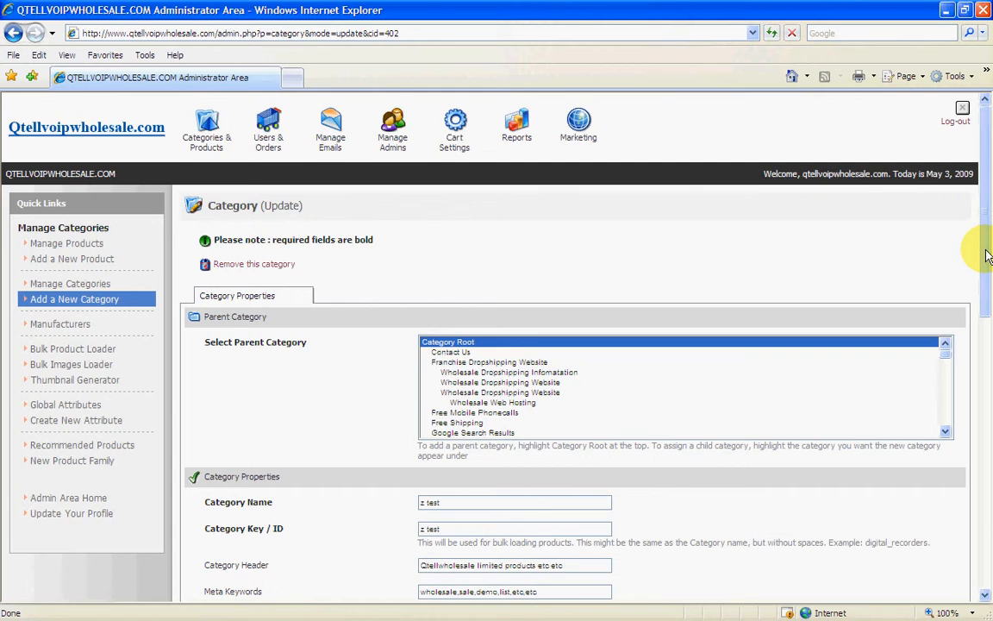
- Review the z test category's parent choices, properties and description fields, and save the category
drag(987, 255, 977, 322)
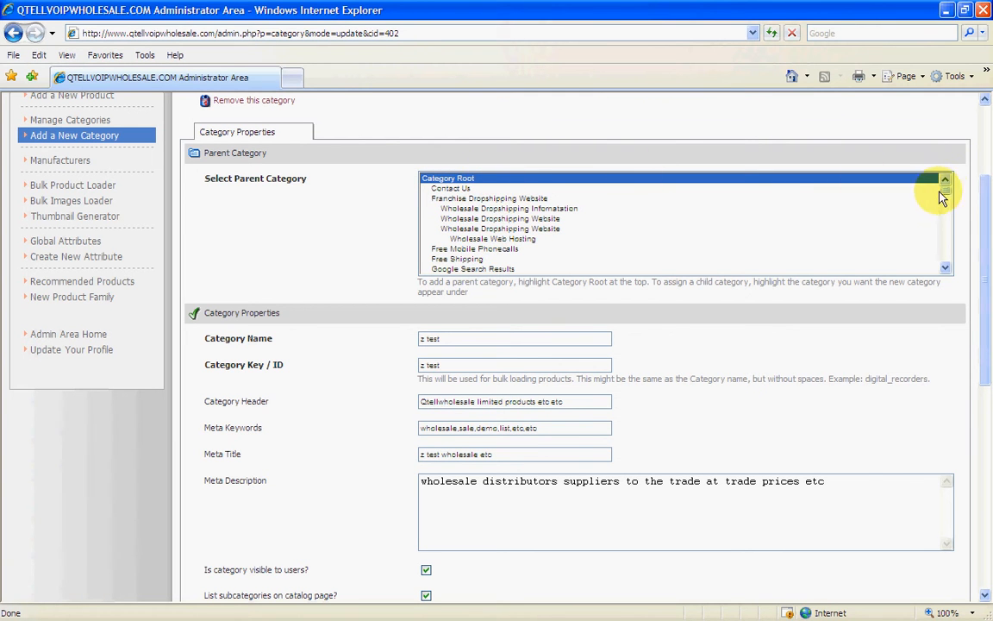
drag(948, 198, 948, 261)
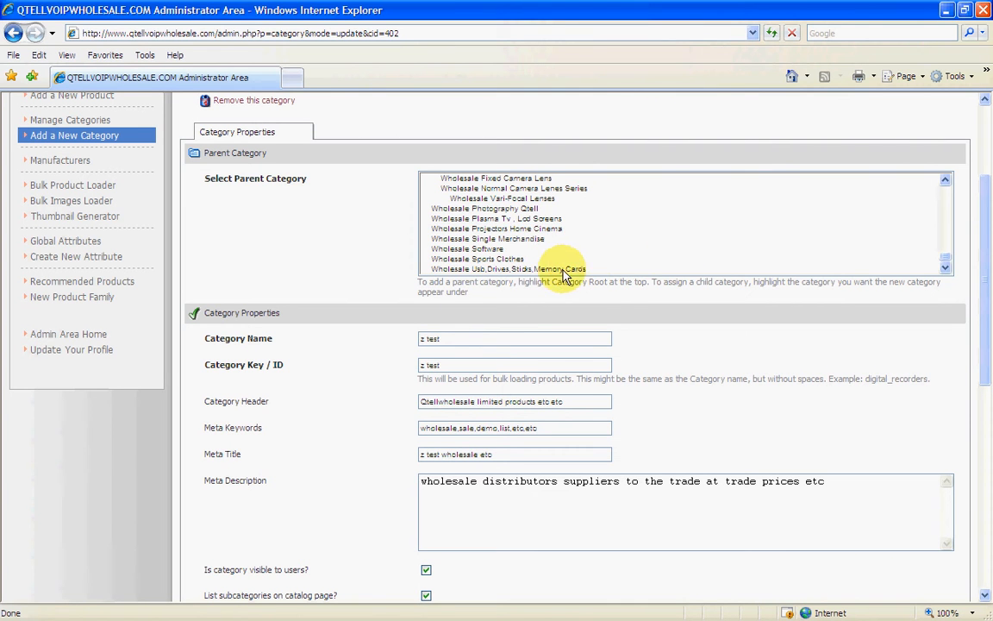
drag(945, 259, 946, 182)
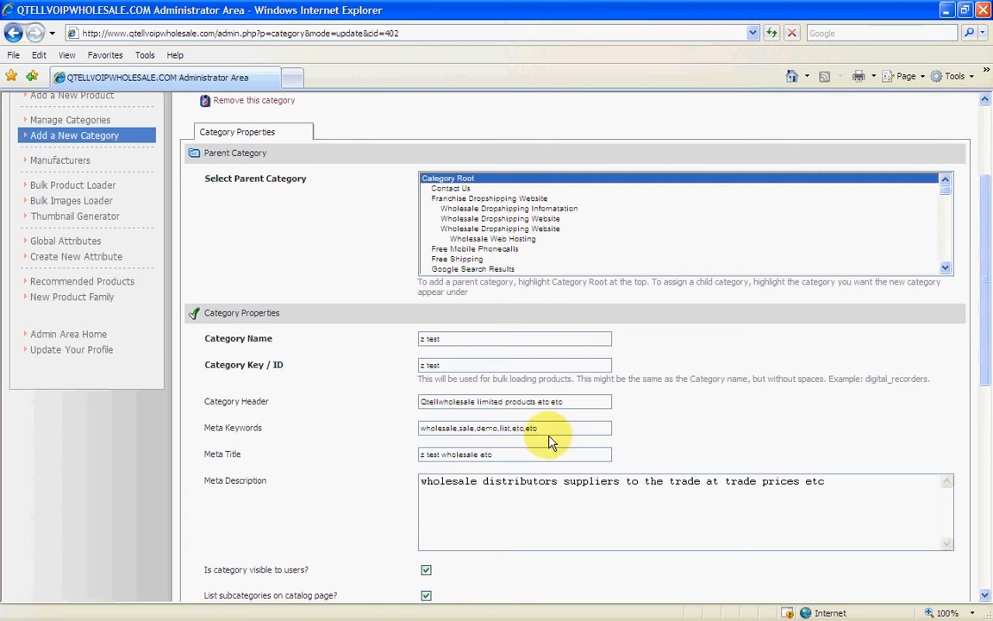
scroll(337, 459, down, 3)
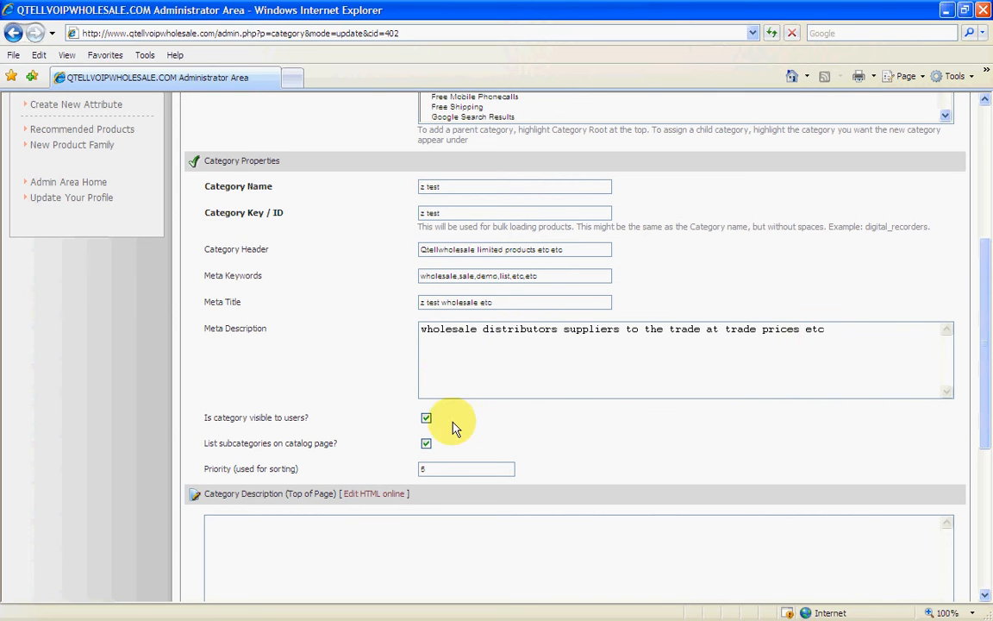
scroll(562, 437, down, 2)
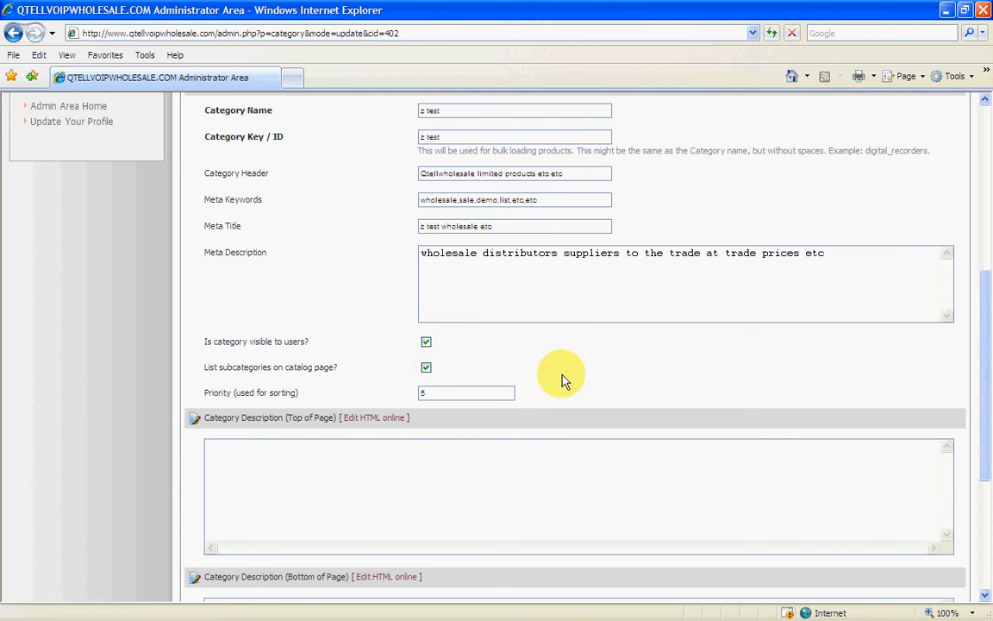
click(426, 367)
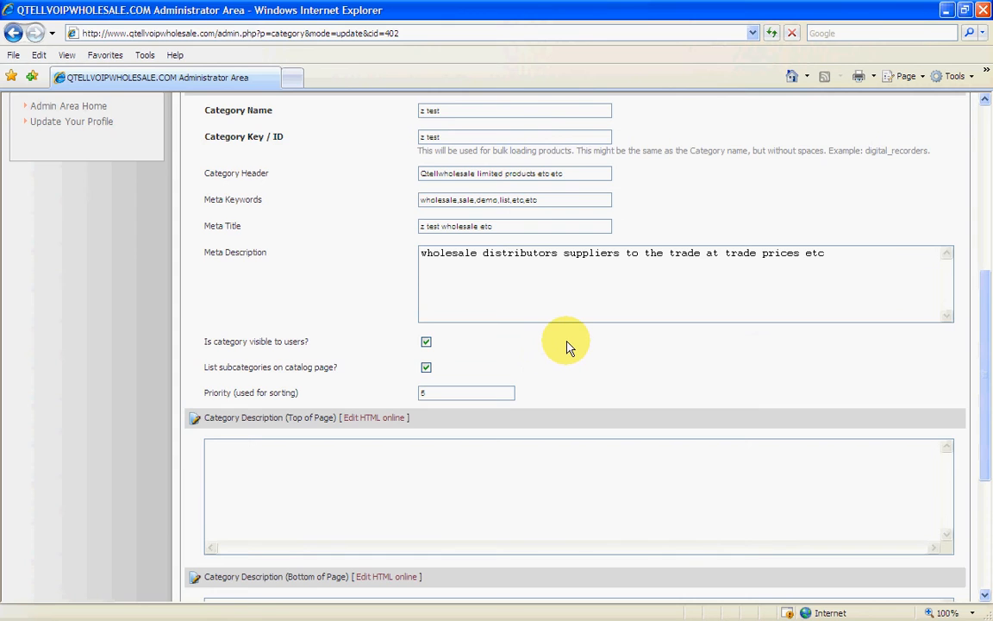
scroll(566, 346, down, 3)
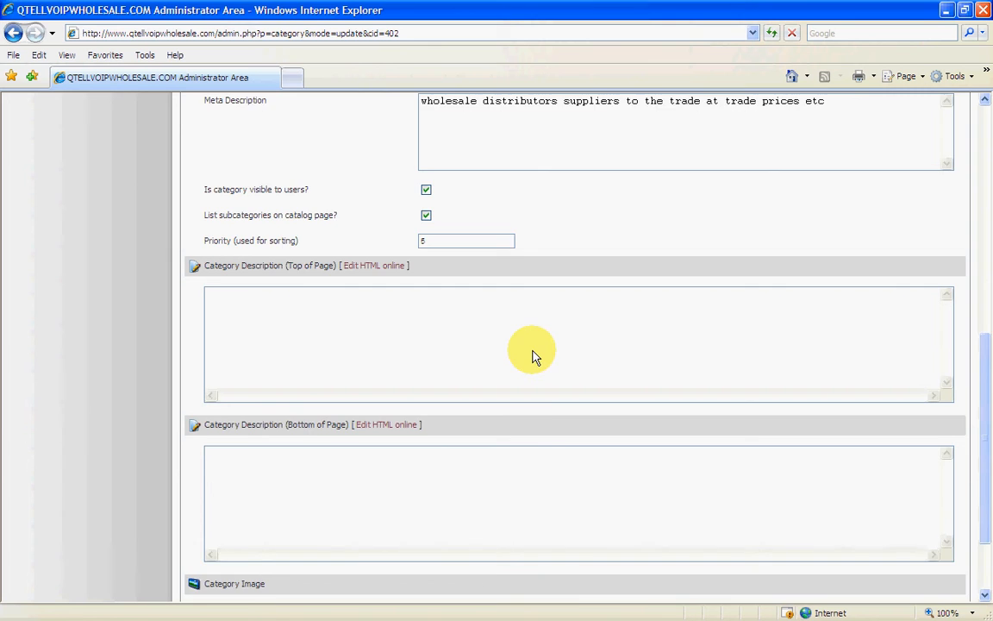
scroll(532, 354, down, 2)
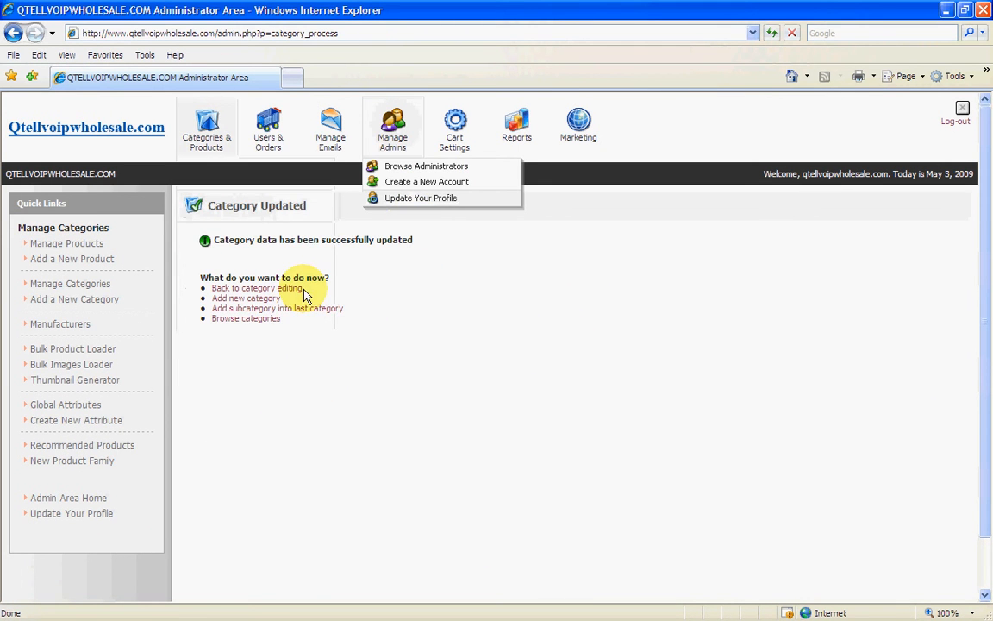
mouse_move(242, 137)
mouse_move(206, 132)
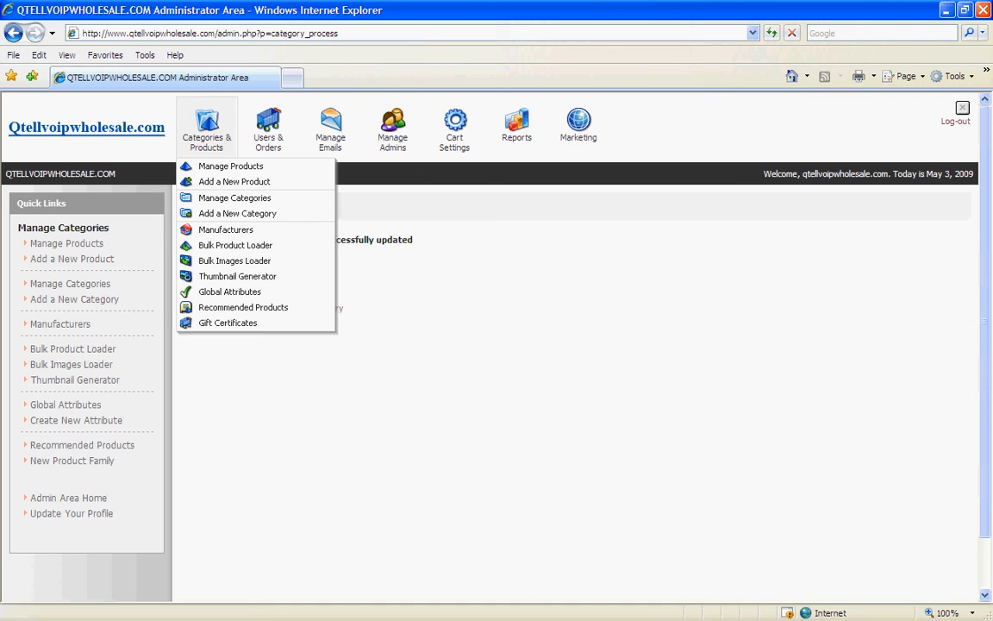
- Check the z test category's catalog page in the storefront window and return to the admin area
drag(992, 229, 534, 180)
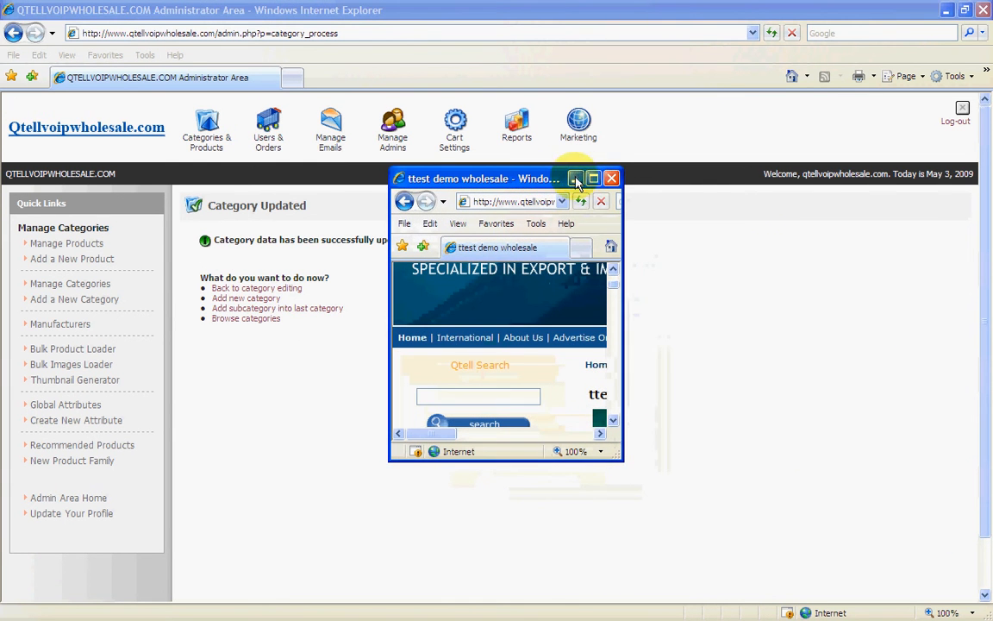
click(593, 178)
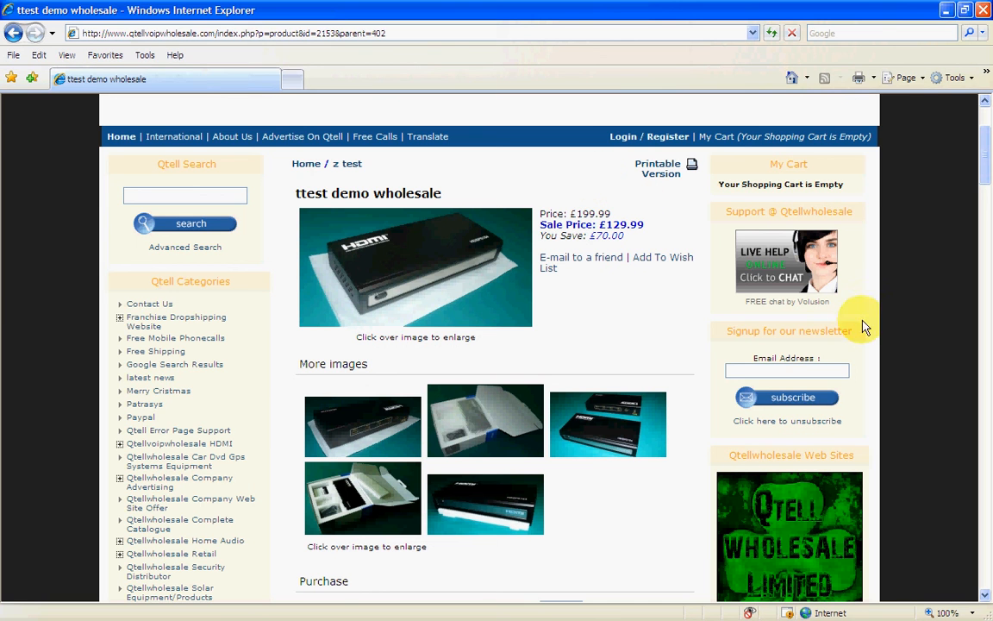
scroll(887, 294, down, 15)
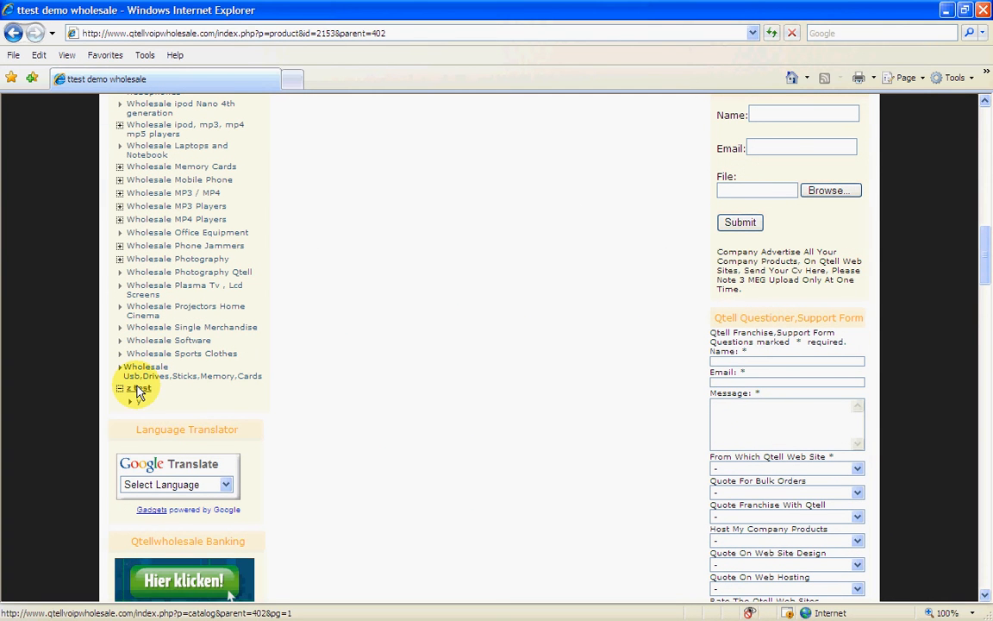
click(138, 389)
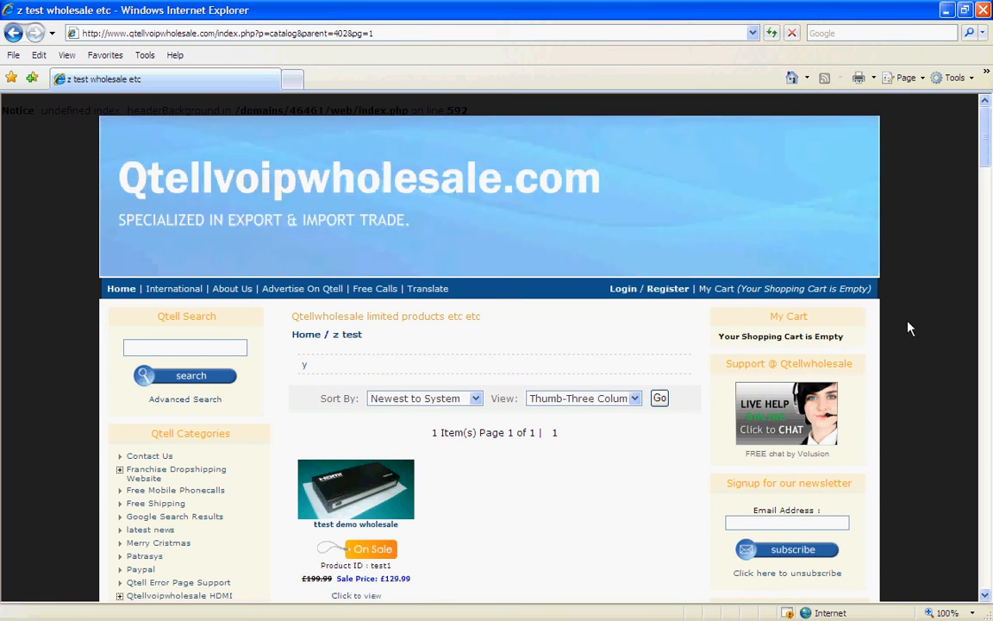
scroll(826, 276, down, 2)
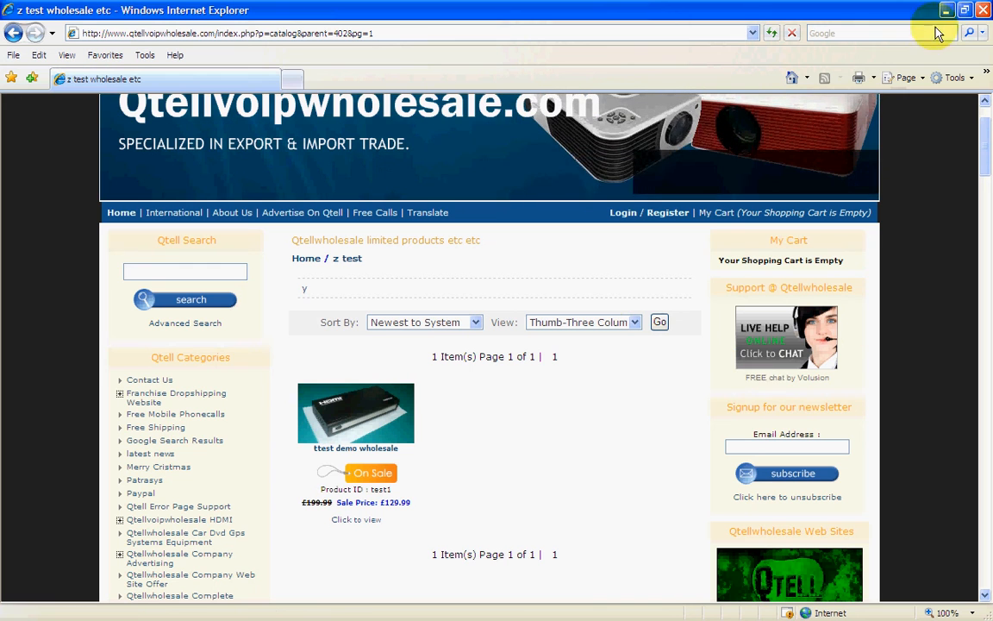
click(963, 10)
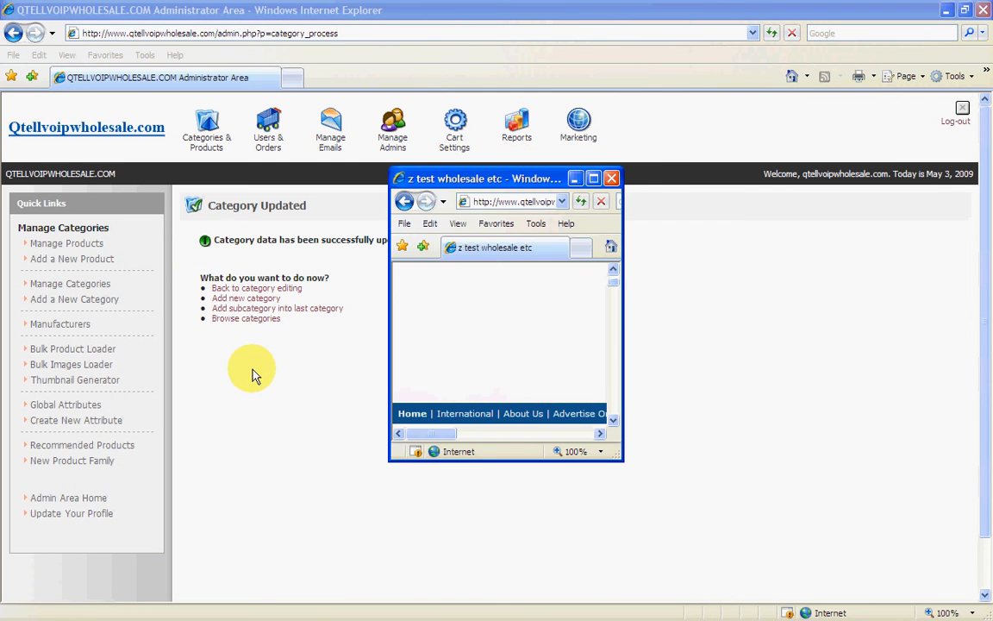
mouse_move(478, 143)
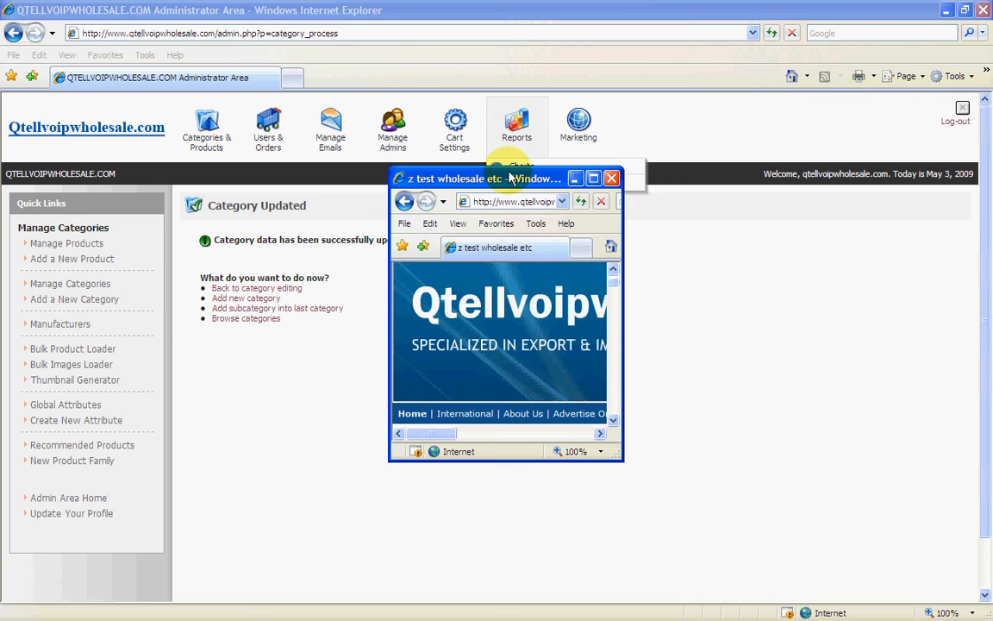